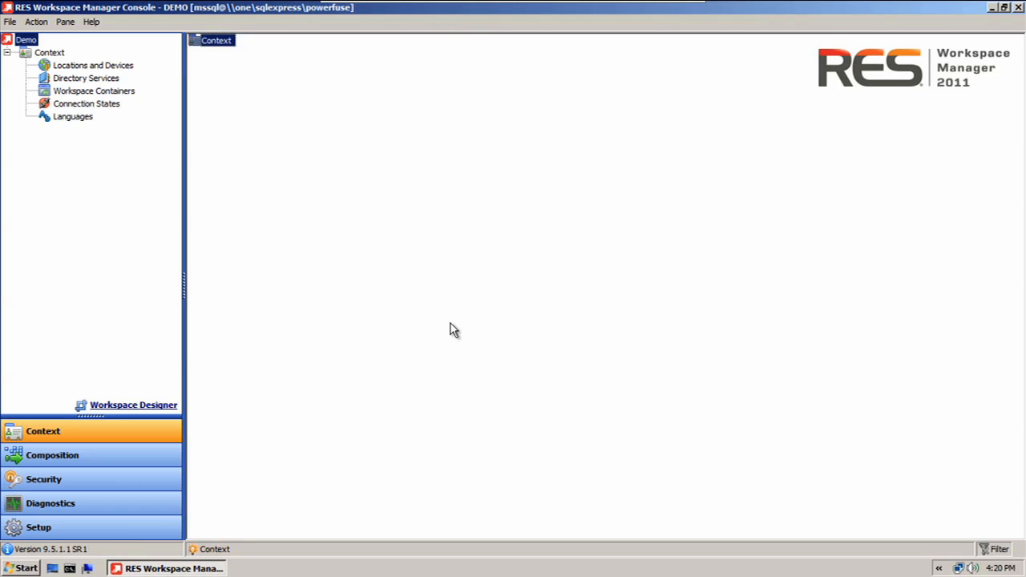
# Step: Open the Adobe Reader X application for editing from the application list of Composition's managed applications
pyautogui.click(154, 457)
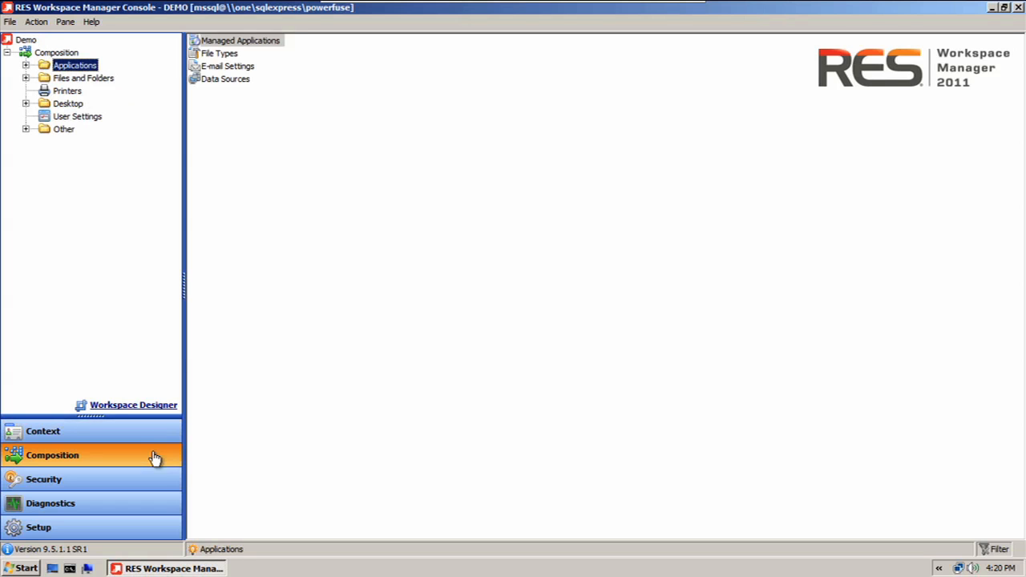
pyautogui.click(26, 66)
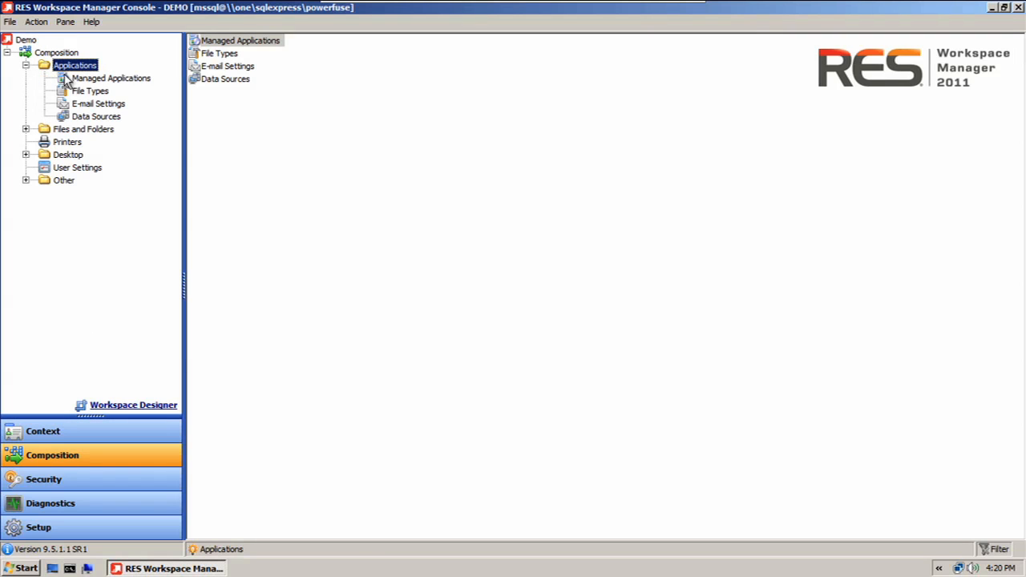
pyautogui.click(78, 79)
pyautogui.click(265, 128)
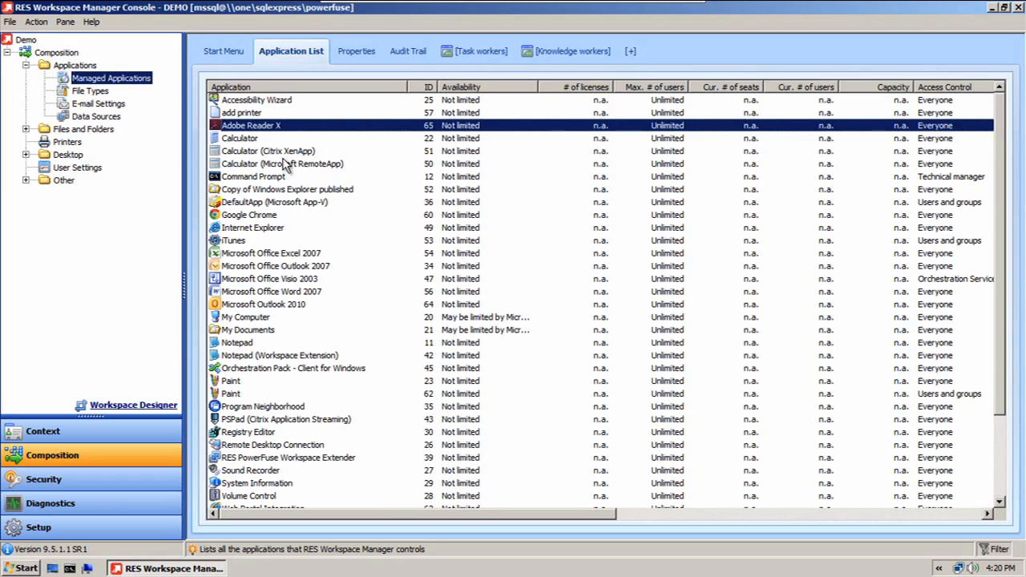
pyautogui.doubleClick(280, 127)
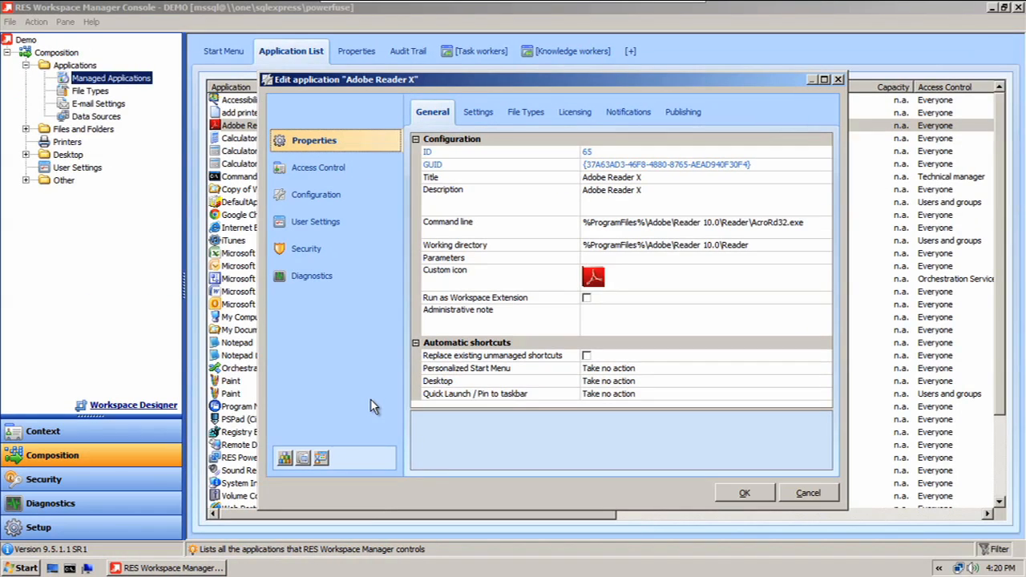
# Step: Create a building block of Adobe Reader X on the Desktop under the suggested file name and close the application's settings without changes
pyautogui.click(285, 460)
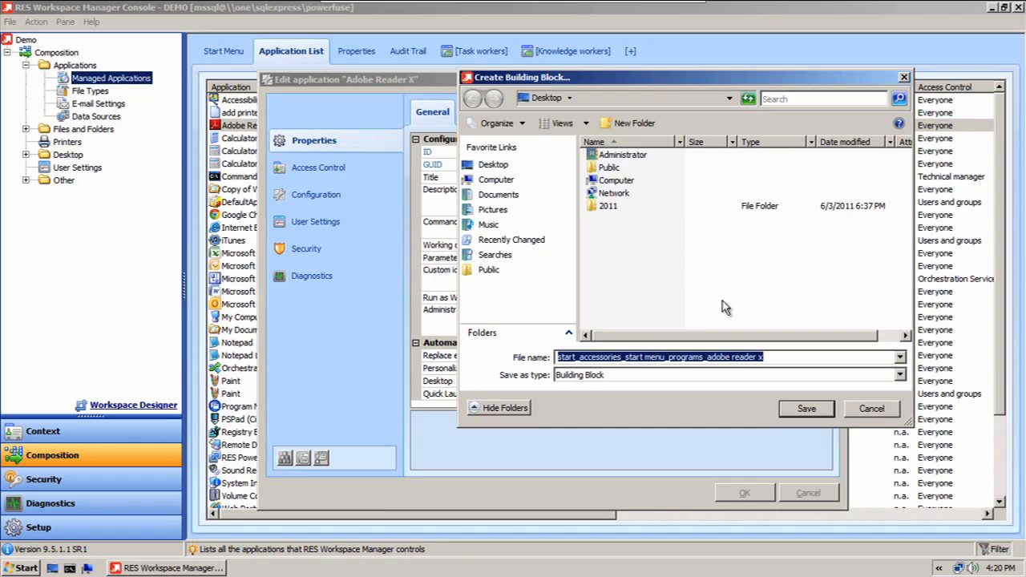
pyautogui.click(807, 410)
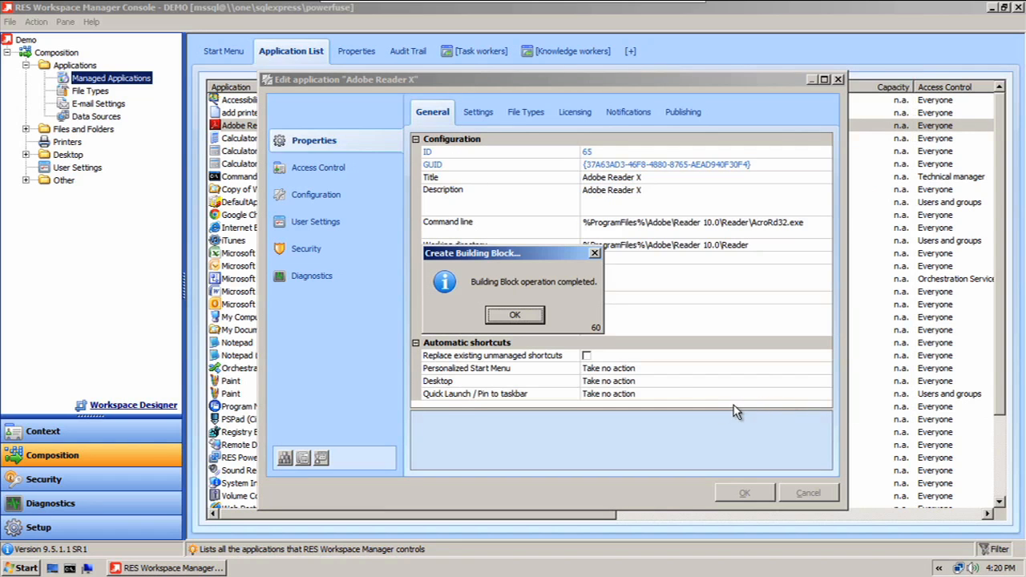
pyautogui.click(501, 316)
pyautogui.click(808, 493)
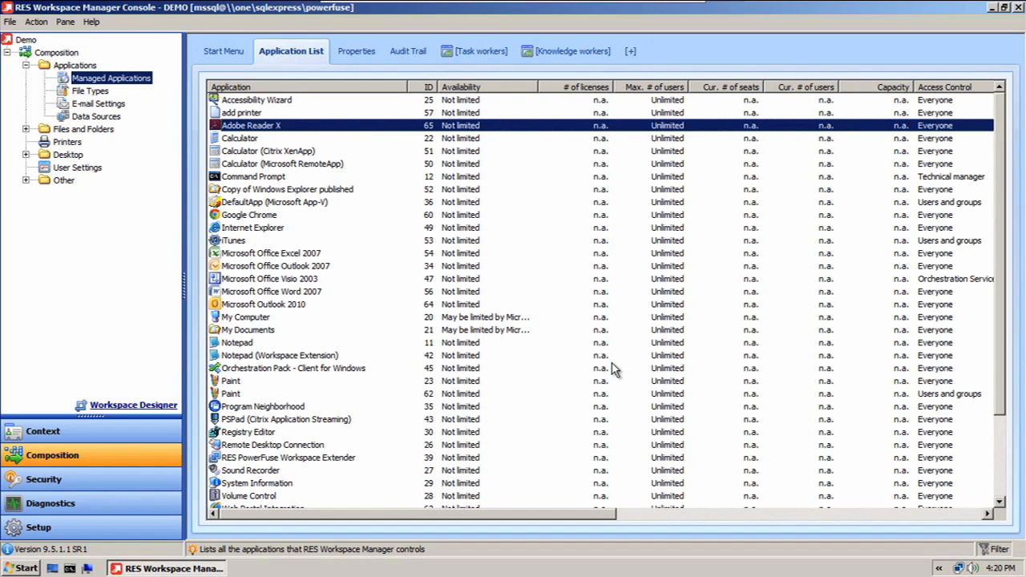
# Step: Create building blocks of the Accessories menu in a new Desktop folder named bb's, replacing the existing start_accessories_paint.xml file
pyautogui.click(232, 52)
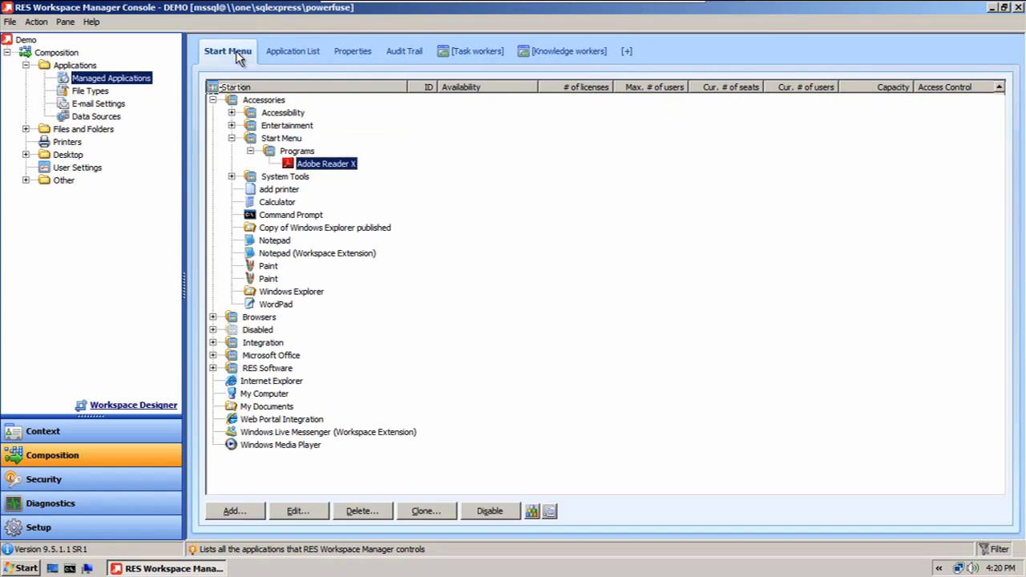
pyautogui.click(228, 87)
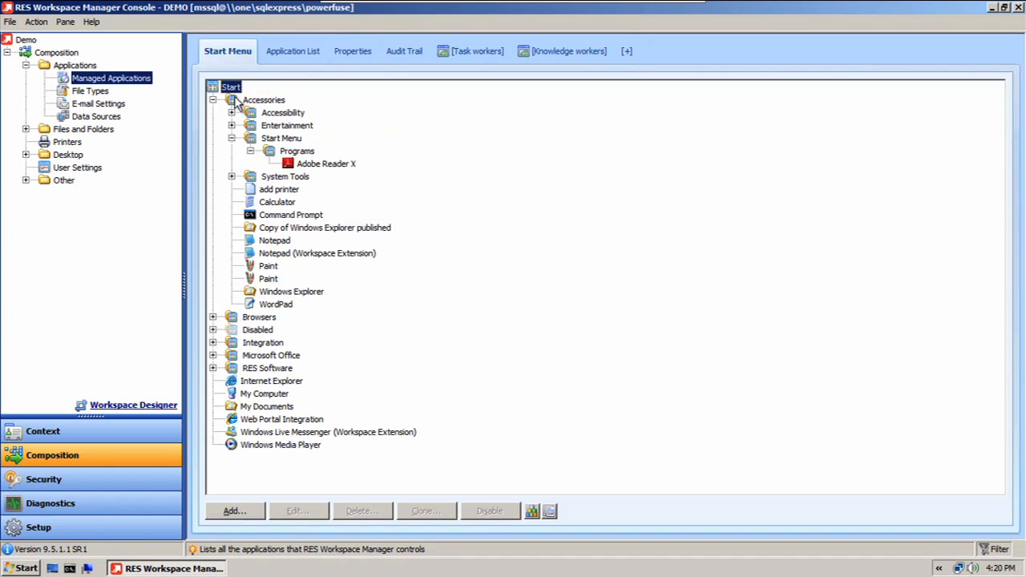
pyautogui.click(212, 100)
pyautogui.rightClick(134, 79)
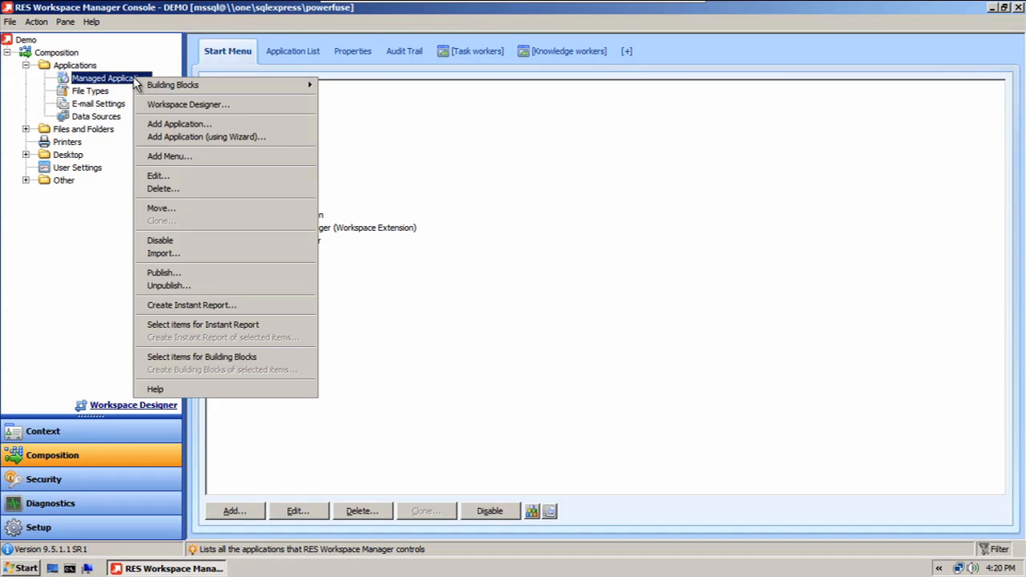
pyautogui.moveTo(185, 85)
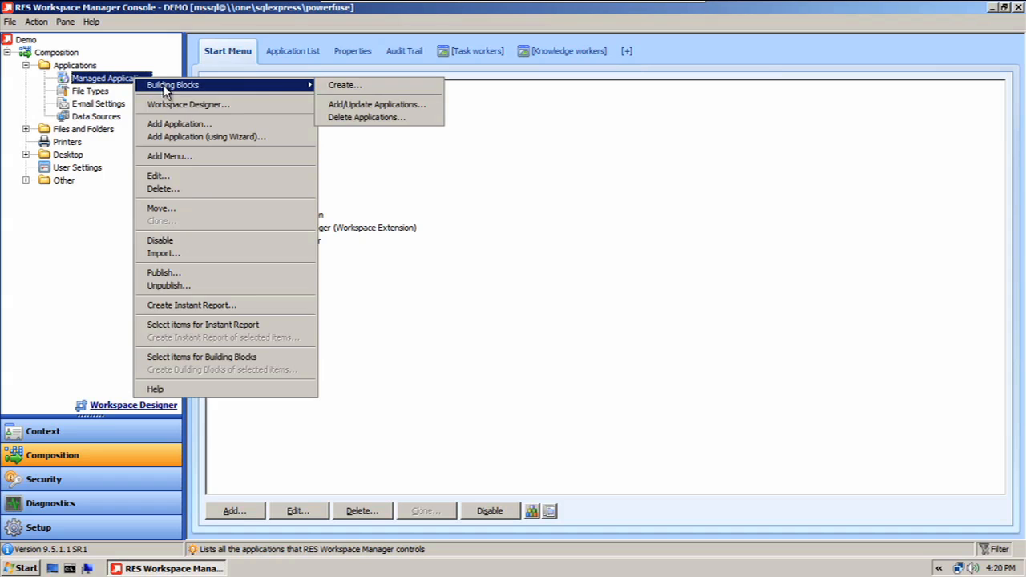
pyautogui.click(339, 86)
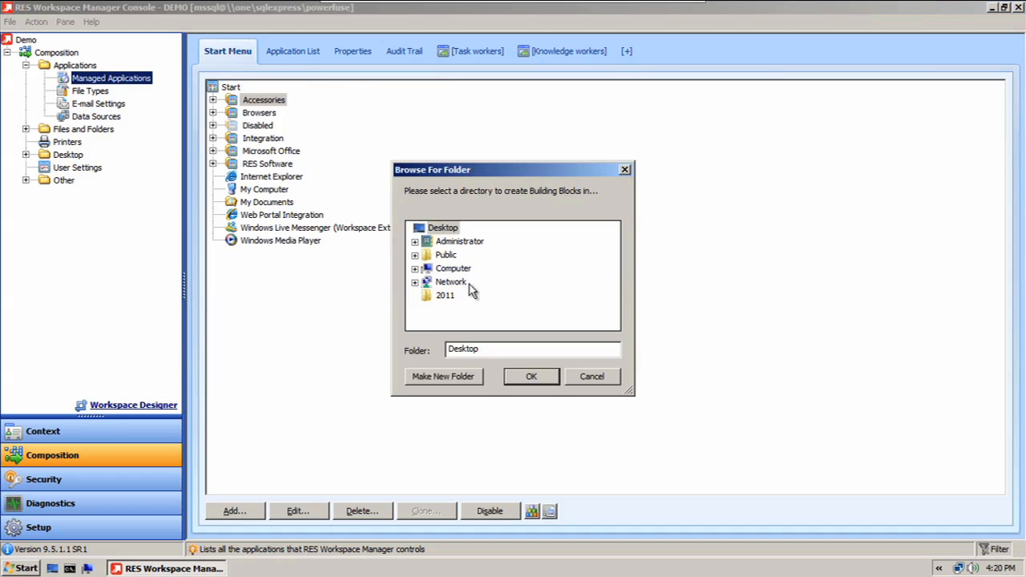
pyautogui.click(452, 376)
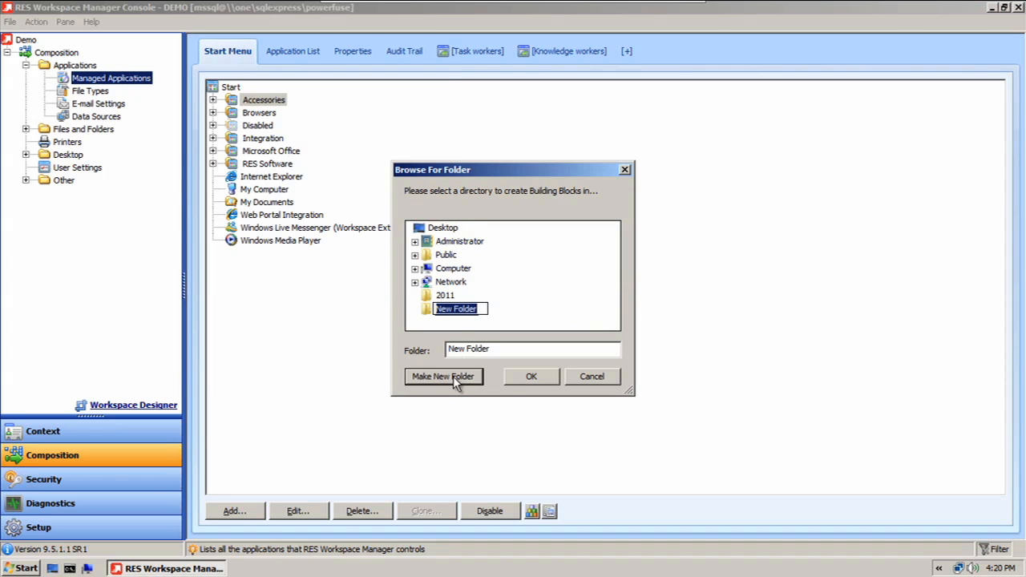
pyautogui.write("bb's")
pyautogui.press('Return')
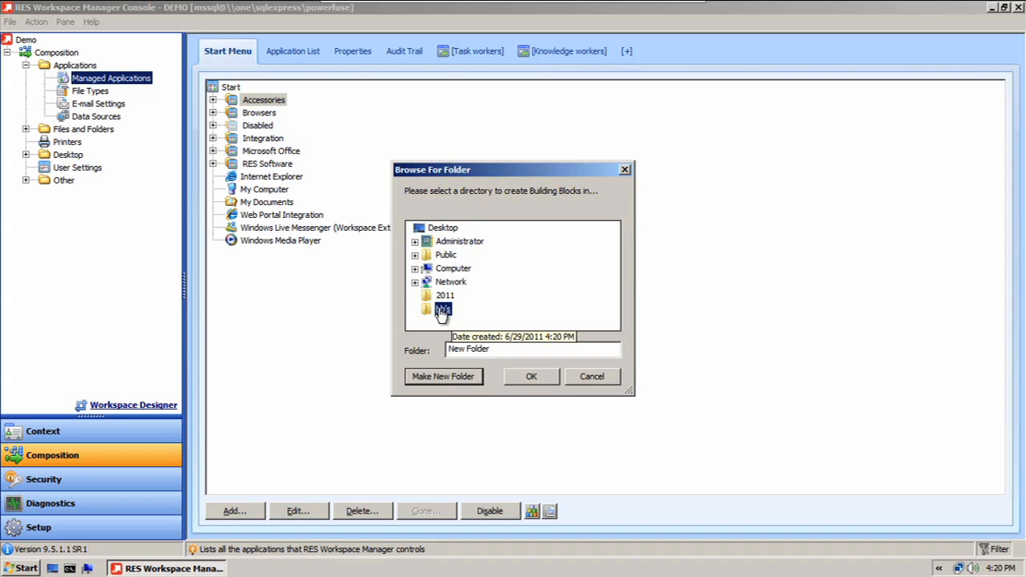
pyautogui.click(551, 377)
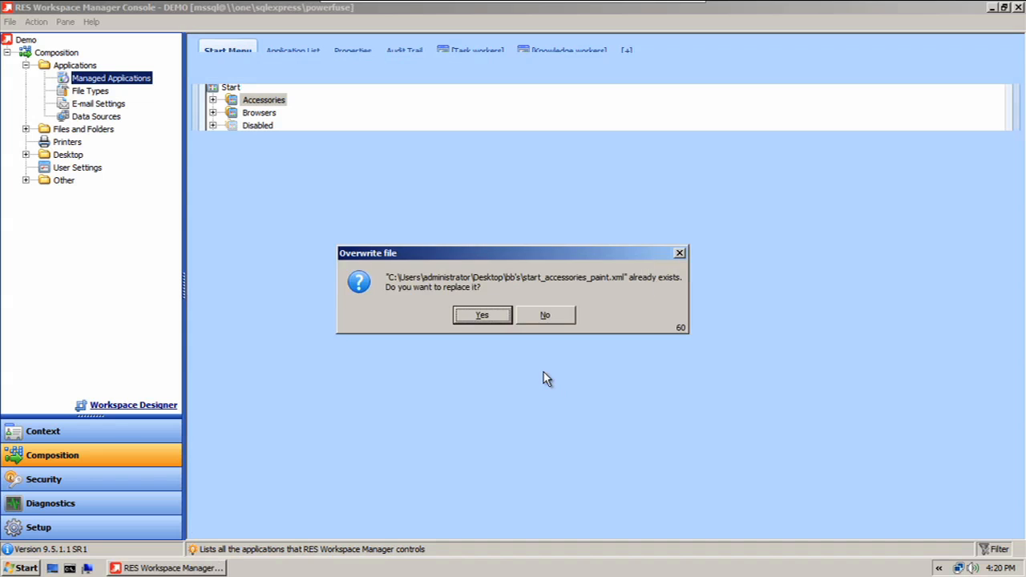
pyautogui.click(478, 315)
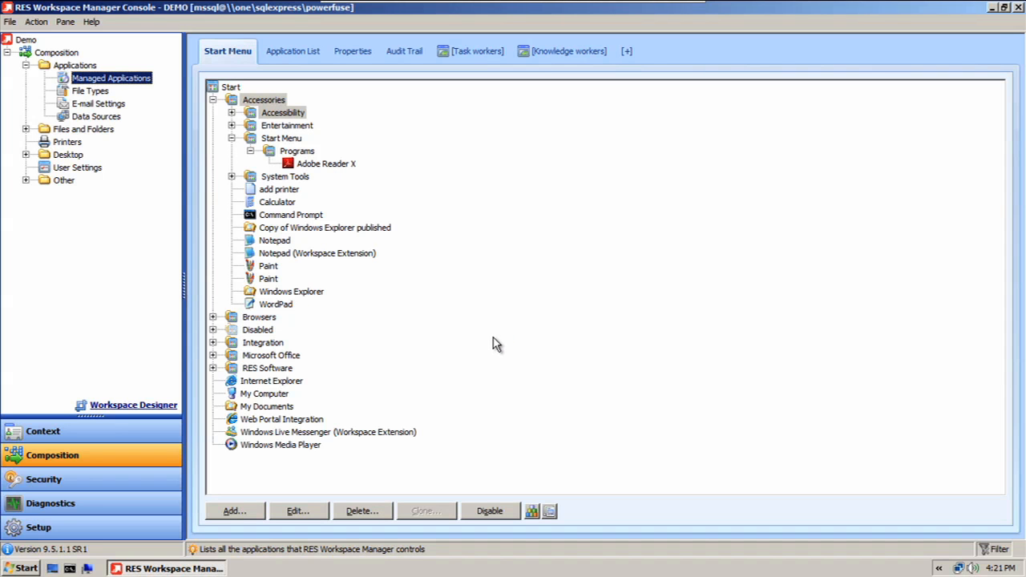
# Step: Inspect the exported XML files in the bb's folder on the Desktop, close it and return to the RES Workspace Manager Console
pyautogui.click(992, 7)
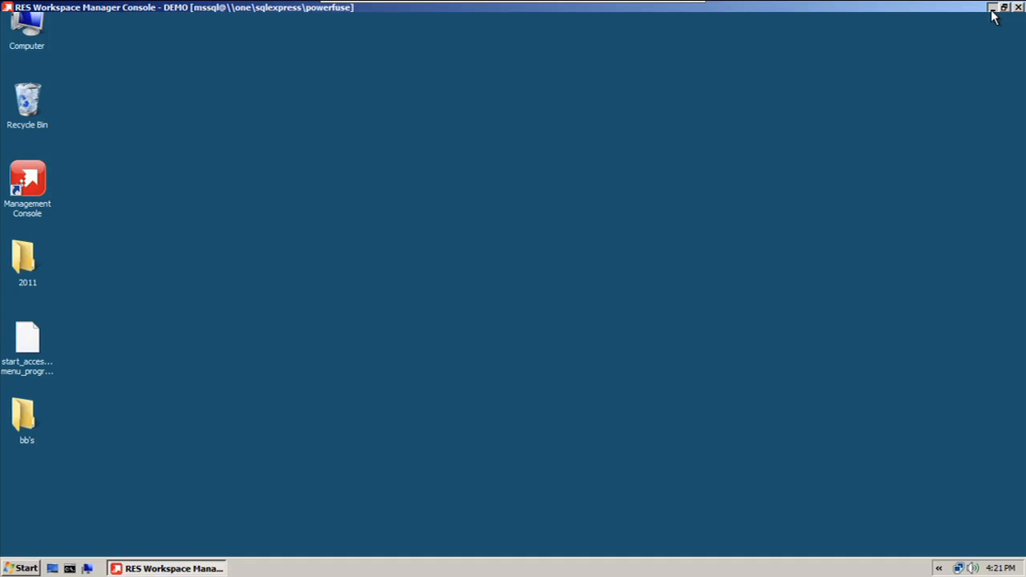
pyautogui.doubleClick(26, 425)
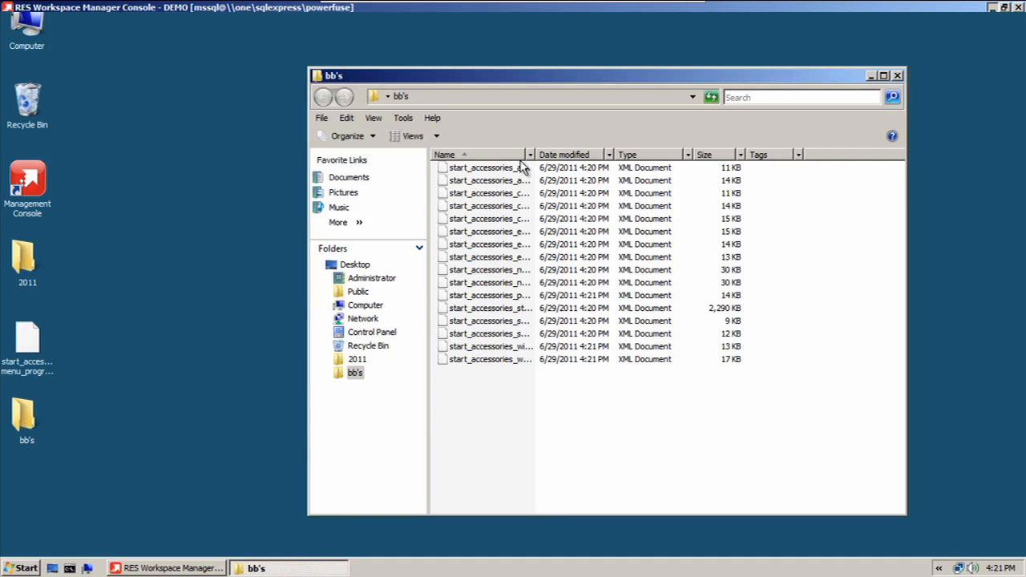
pyautogui.moveTo(528, 154); pyautogui.dragTo(546, 153)
pyautogui.click(896, 76)
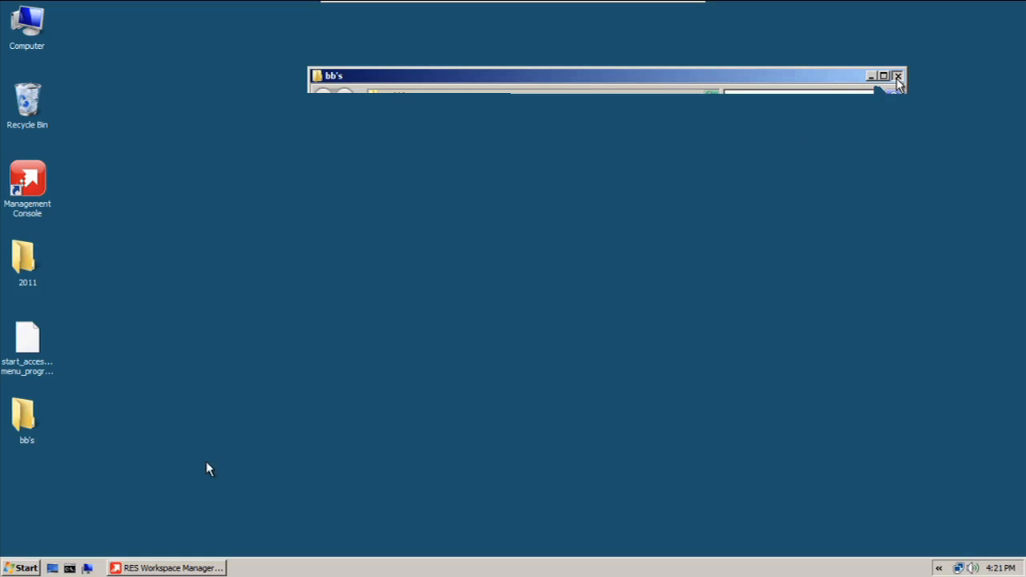
pyautogui.click(196, 568)
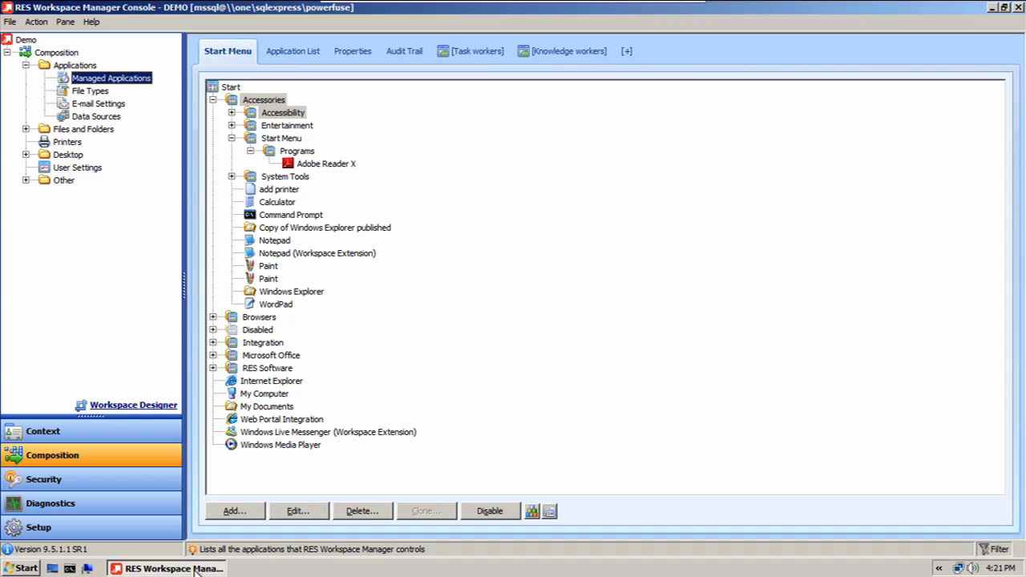
# Step: Enable item selection for building blocks and exclude Composition, Diagnostics and Setup from the selected items
pyautogui.click(213, 100)
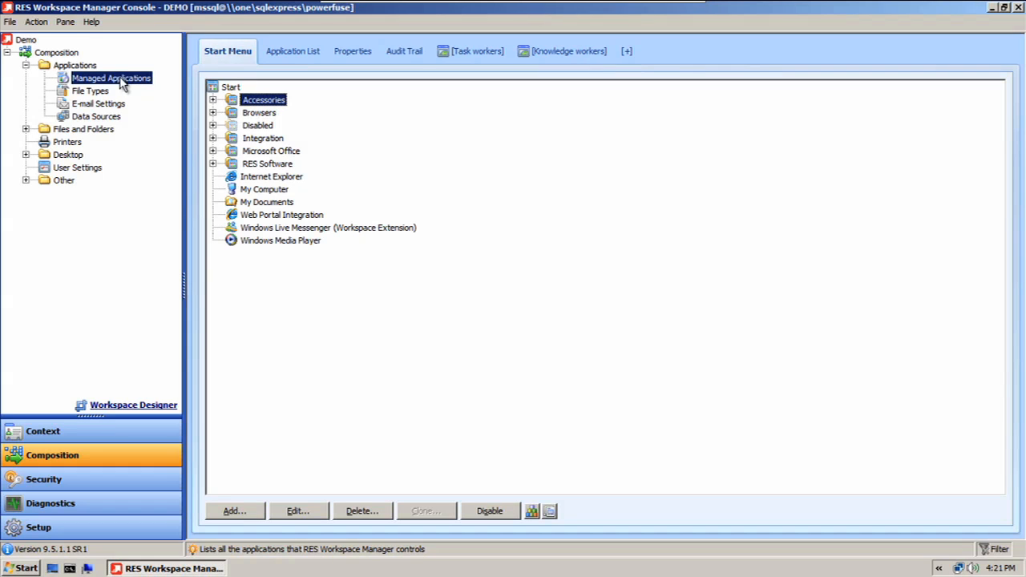
pyautogui.click(35, 23)
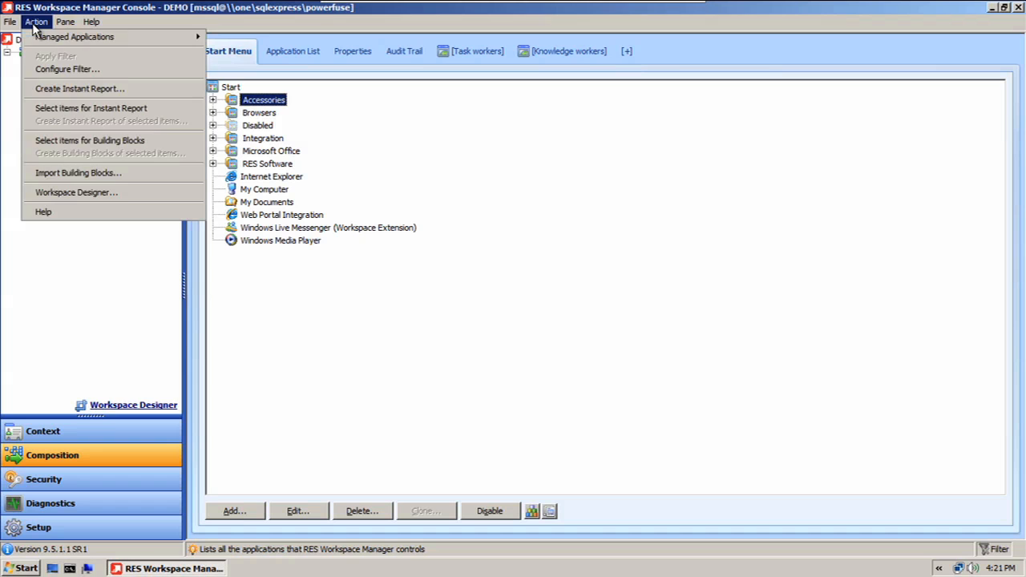
pyautogui.click(77, 142)
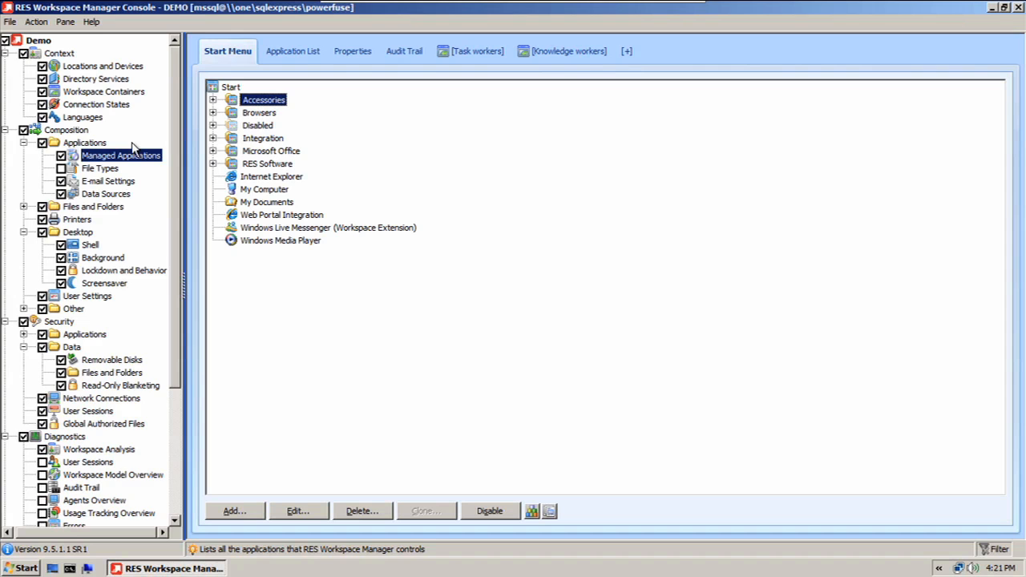
pyautogui.moveTo(178, 122)
pyautogui.mouseDown()
pyautogui.moveTo(189, 273)
pyautogui.moveTo(188, 114)
pyautogui.mouseUp()
pyautogui.click(24, 131)
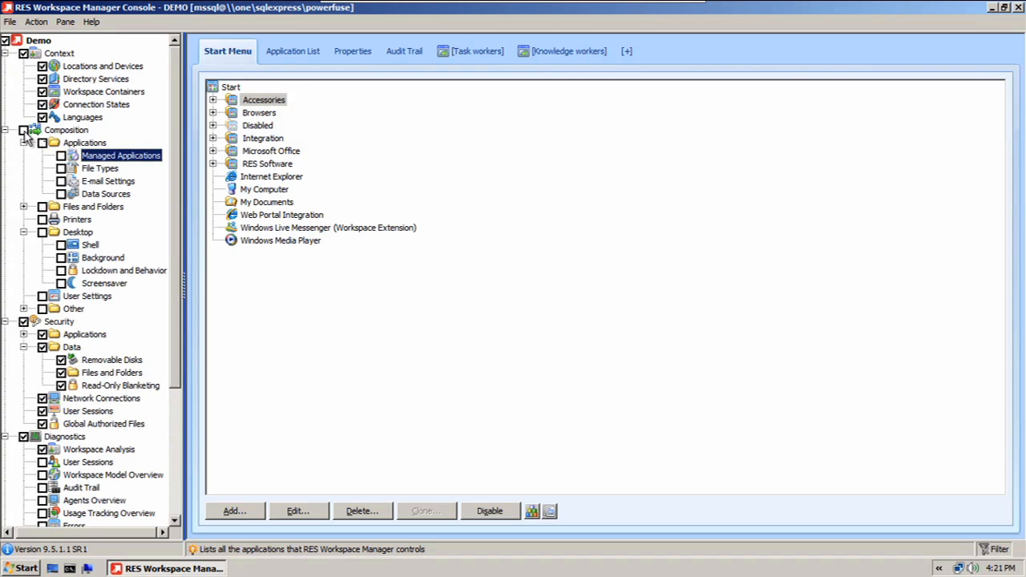
pyautogui.click(23, 436)
pyautogui.moveTo(176, 367); pyautogui.dragTo(177, 489)
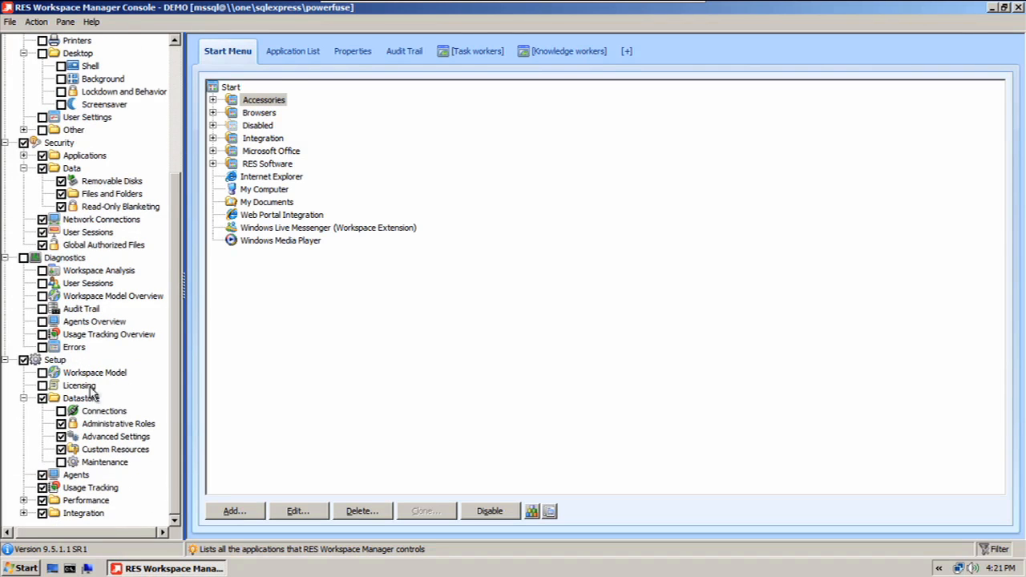
pyautogui.click(23, 360)
pyautogui.moveTo(176, 258); pyautogui.dragTo(176, 110)
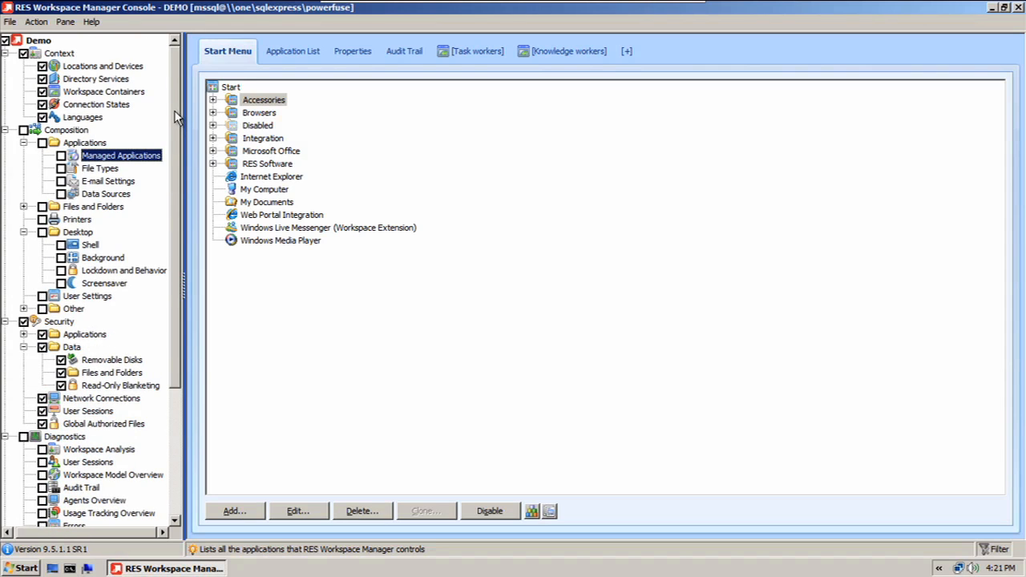
# Step: Export the selected items as building blocks in multiple files to the bb's folder on the Desktop
pyautogui.click(36, 22)
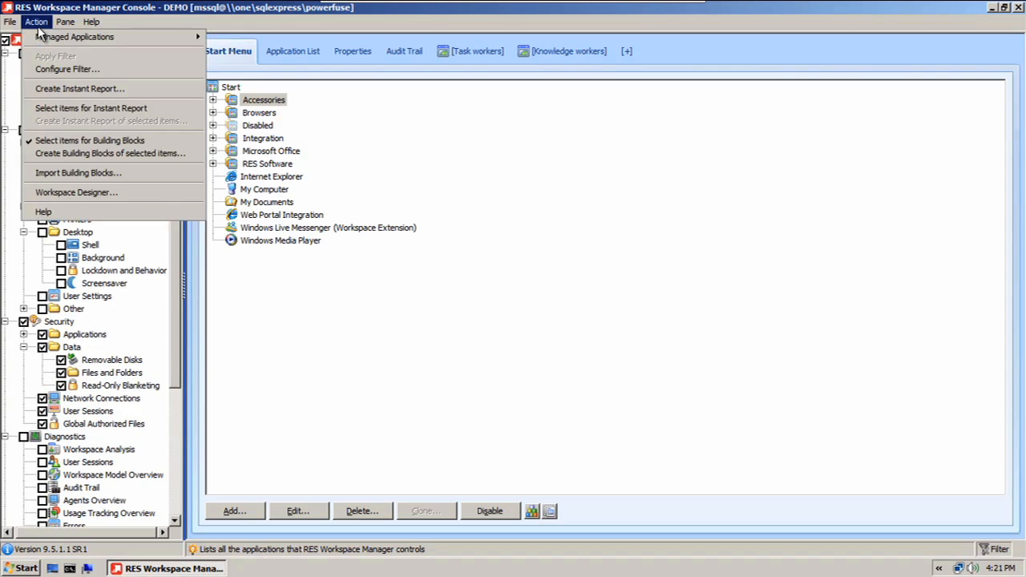
pyautogui.click(61, 153)
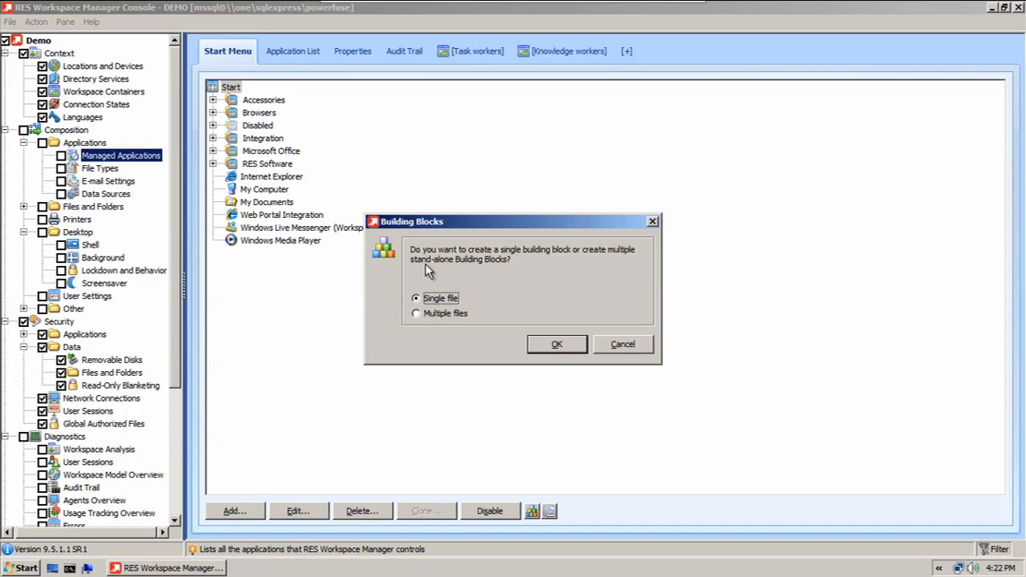
pyautogui.click(417, 314)
pyautogui.click(552, 346)
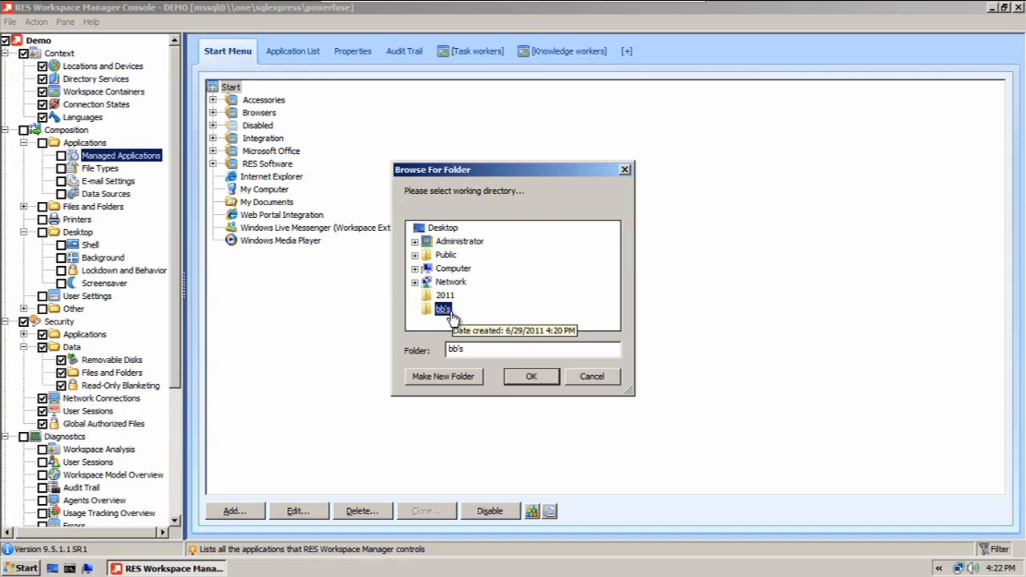
pyautogui.click(519, 377)
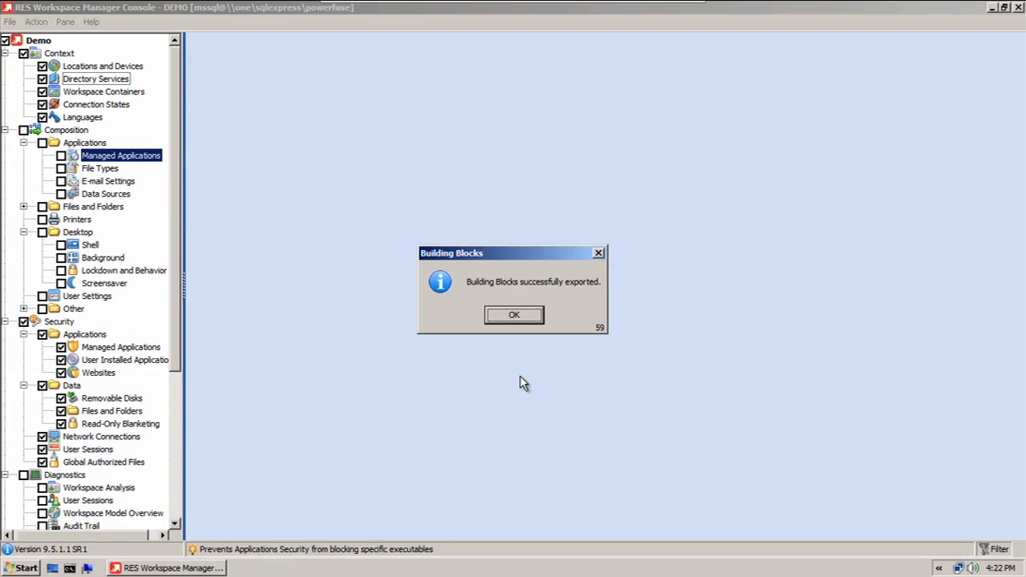
pyautogui.click(513, 316)
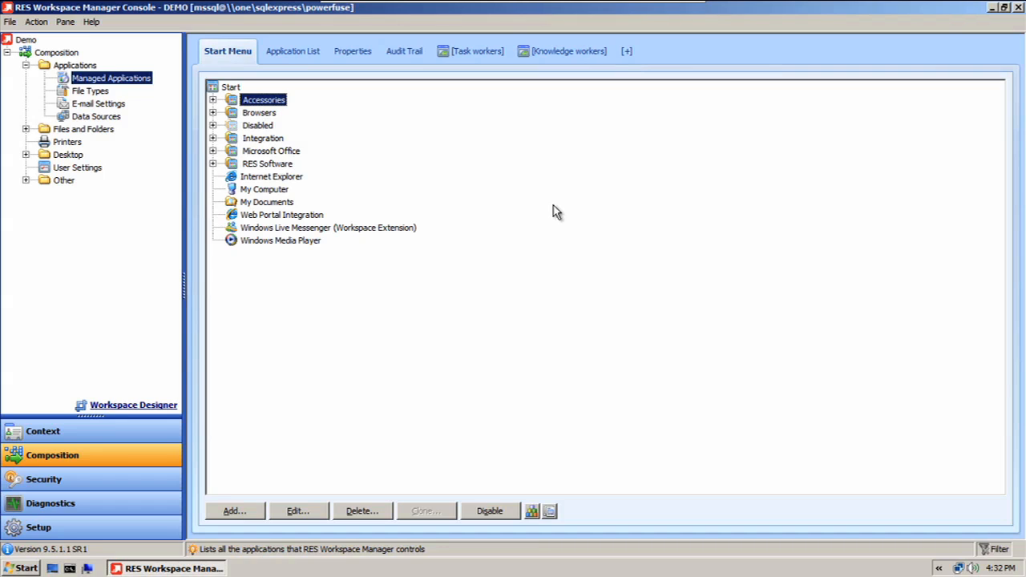
# Step: Delete the Adobe Reader X application from the Programs menu under Accessories > Start Menu
pyautogui.click(213, 101)
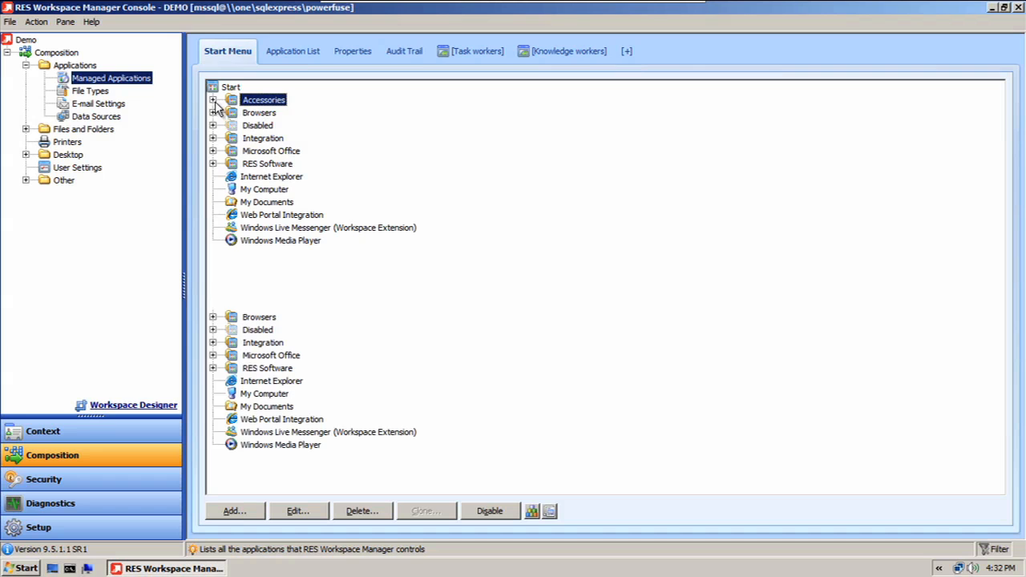
pyautogui.click(328, 166)
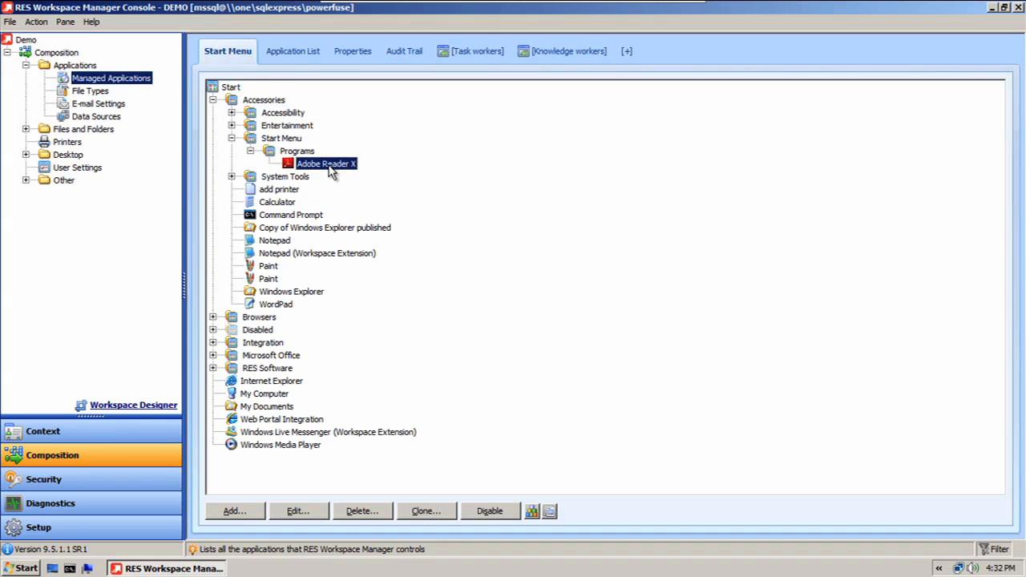
pyautogui.click(383, 511)
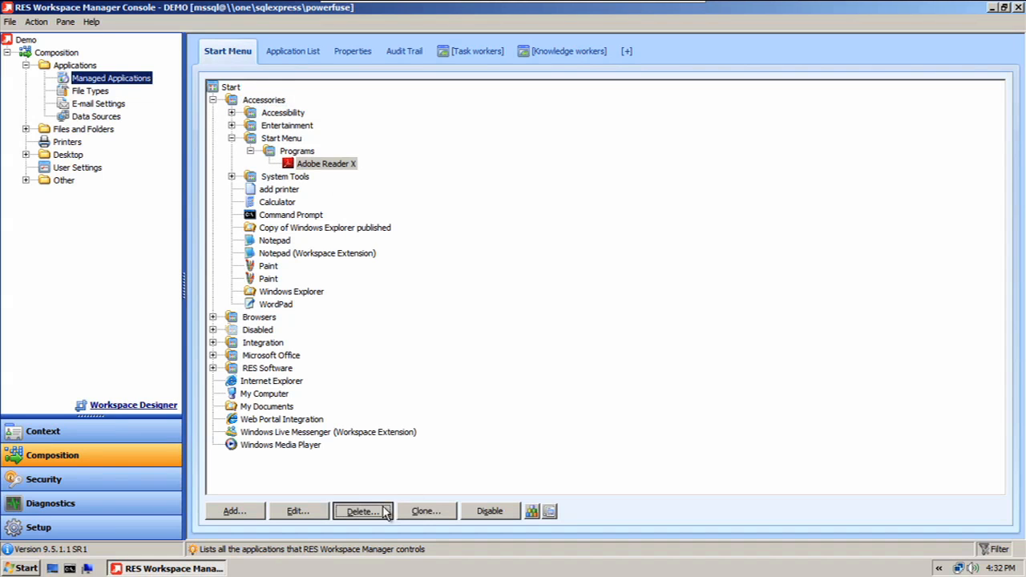
pyautogui.click(480, 316)
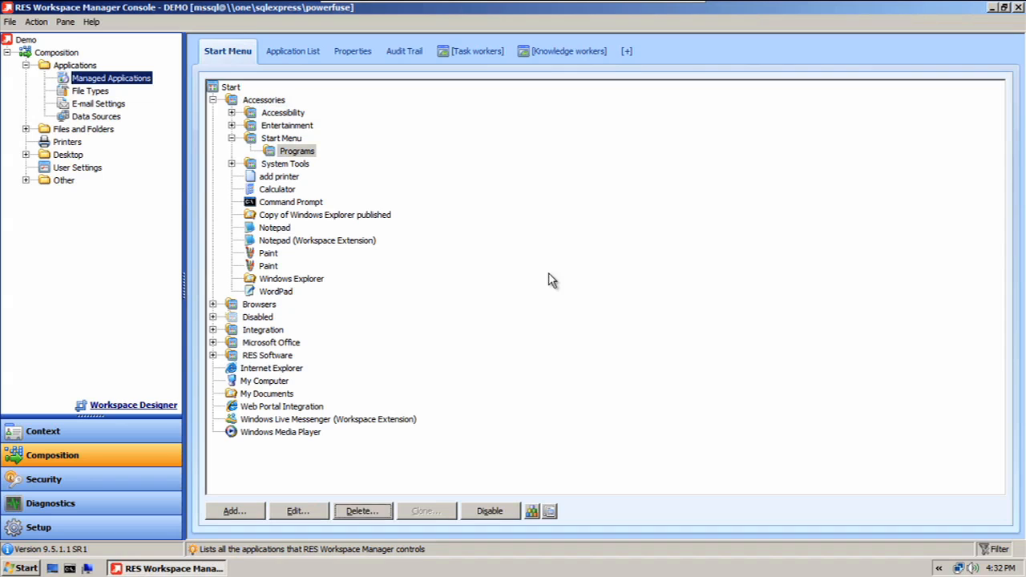
# Step: Add the Adobe Reader X application back to the managed applications from the start_accessories_st... building block XML file on the Desktop
pyautogui.rightClick(573, 241)
pyautogui.moveTo(606, 250)
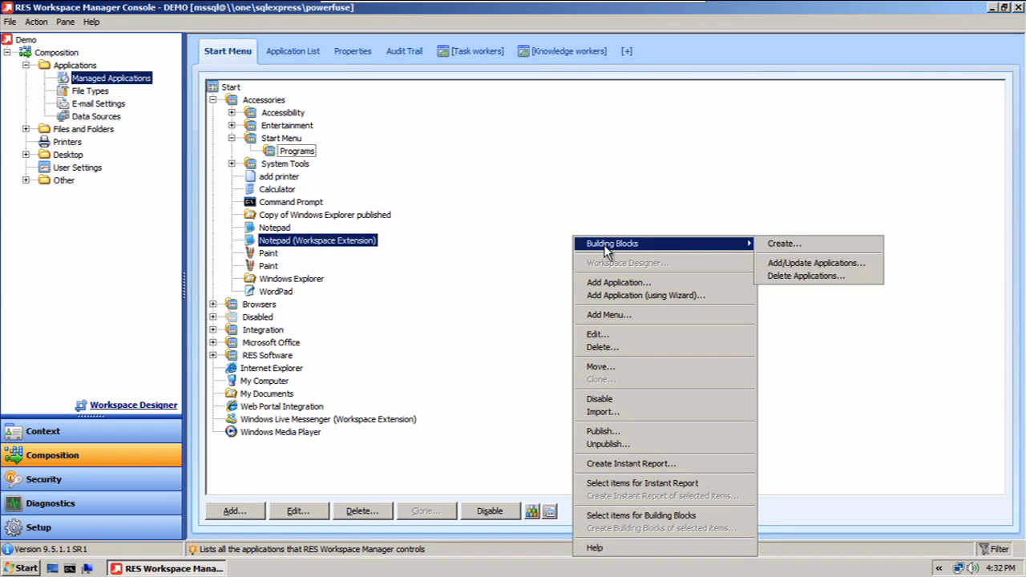
pyautogui.click(792, 265)
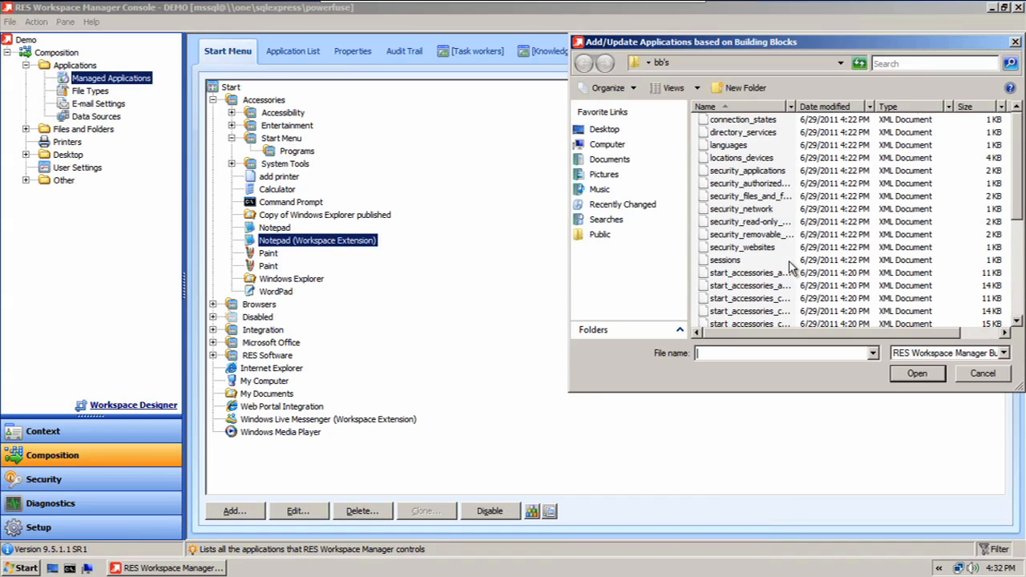
pyautogui.click(623, 135)
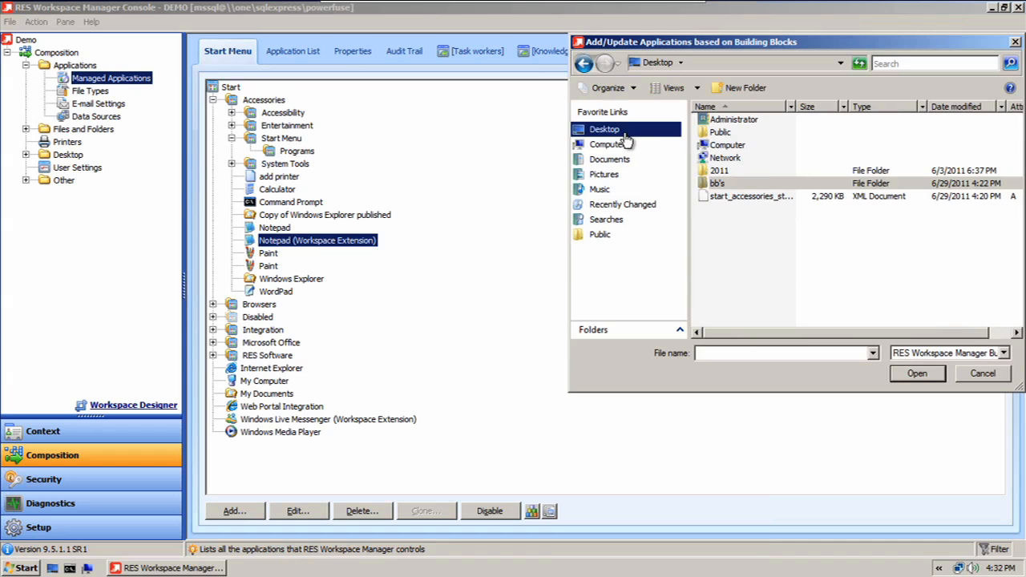
pyautogui.click(763, 197)
pyautogui.click(917, 375)
pyautogui.click(481, 319)
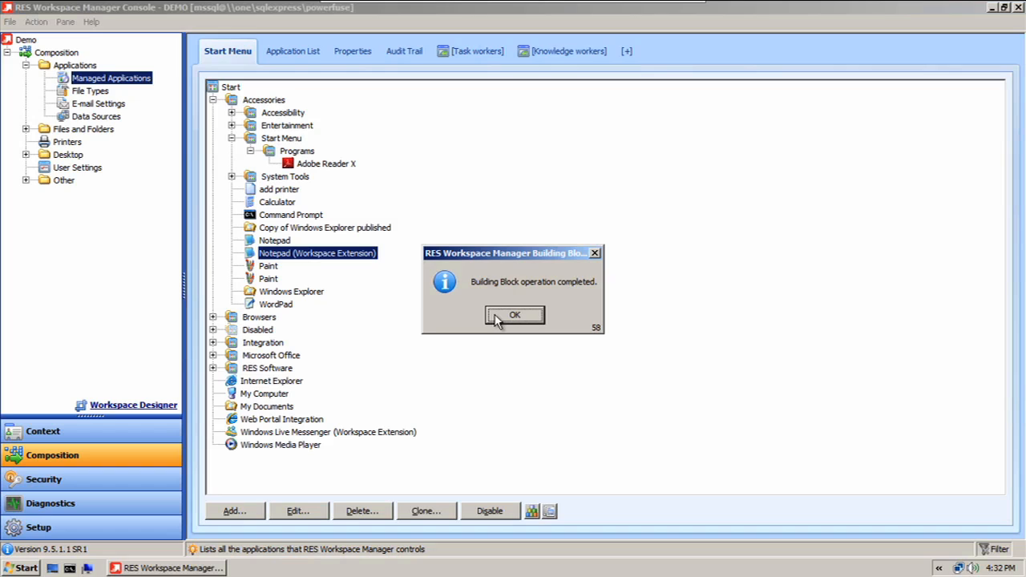
pyautogui.click(497, 317)
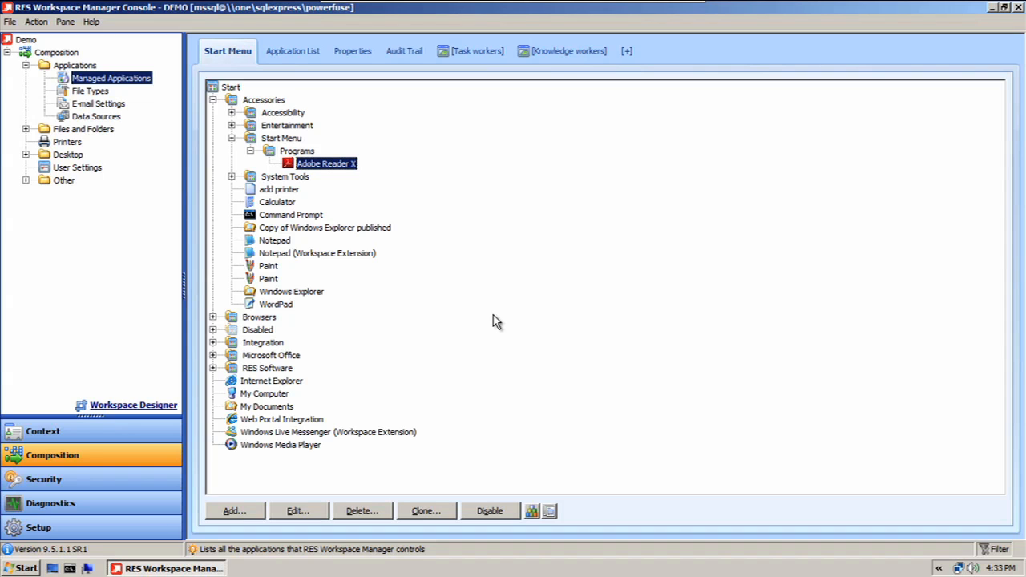
# Step: Open the user_registry building block from the DB connection file folder on Local Disk (C:) for import into User Registry
pyautogui.click(25, 181)
pyautogui.click(84, 193)
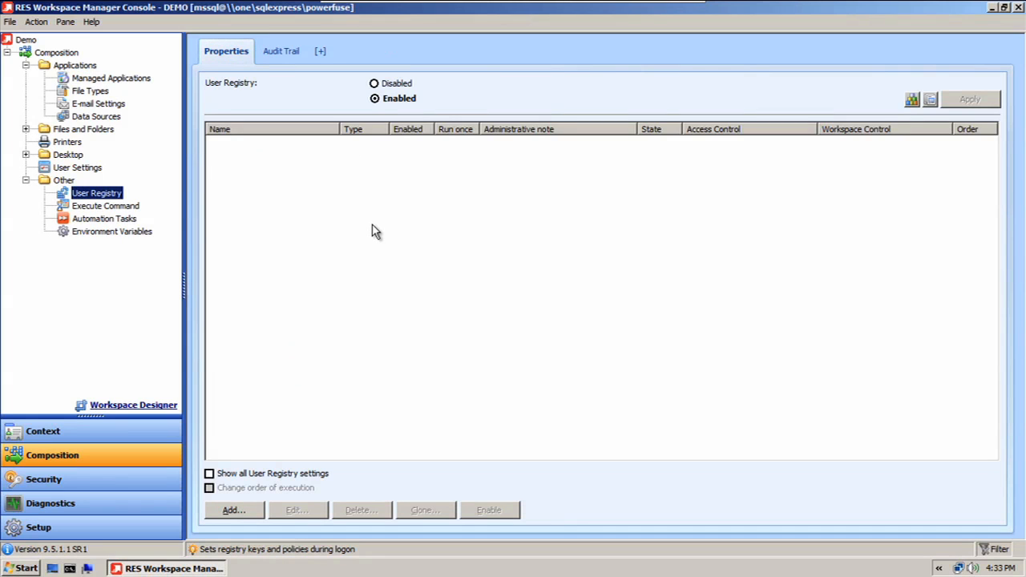
pyautogui.rightClick(526, 241)
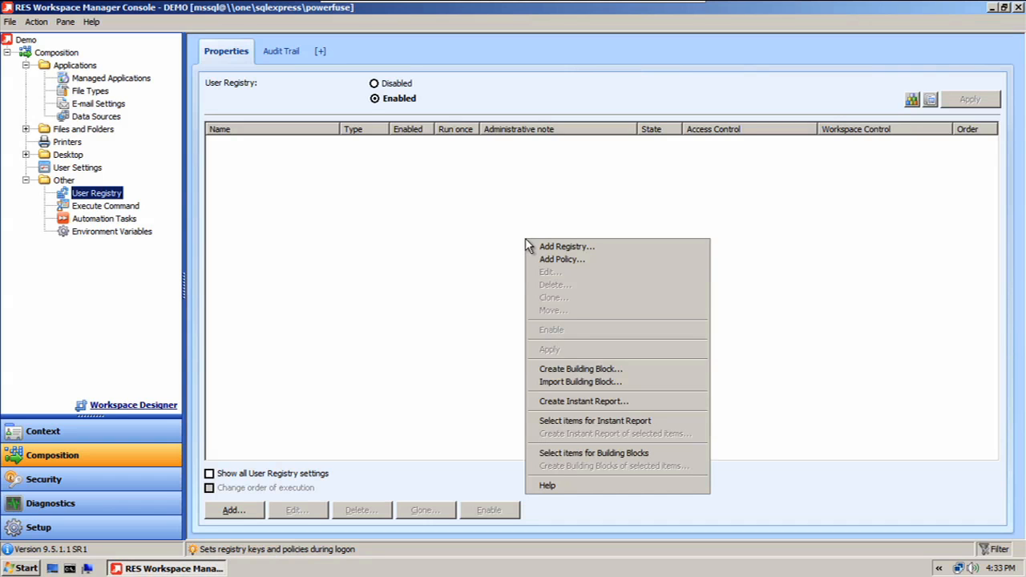
pyautogui.click(561, 382)
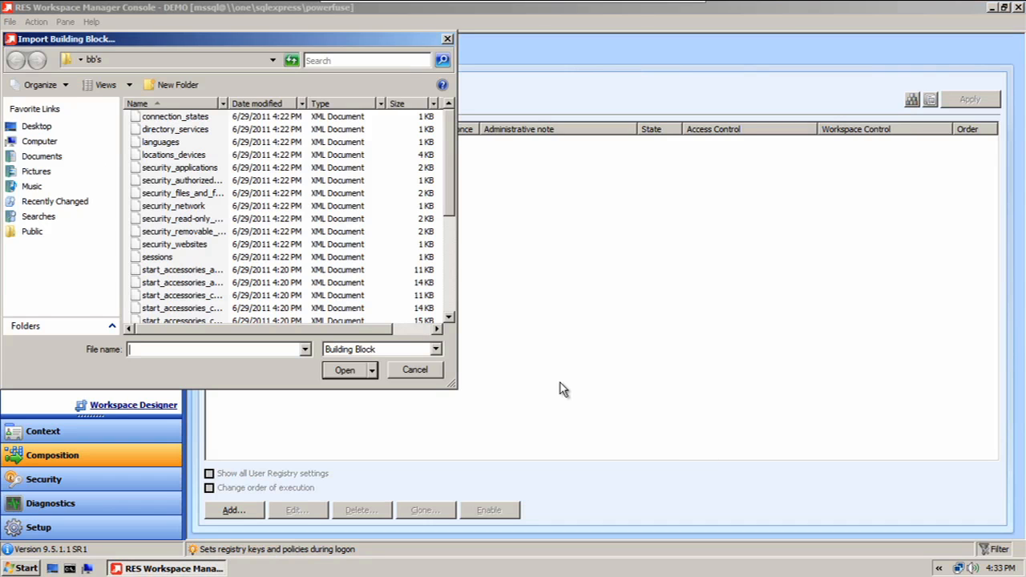
pyautogui.moveTo(209, 40); pyautogui.dragTo(311, 50)
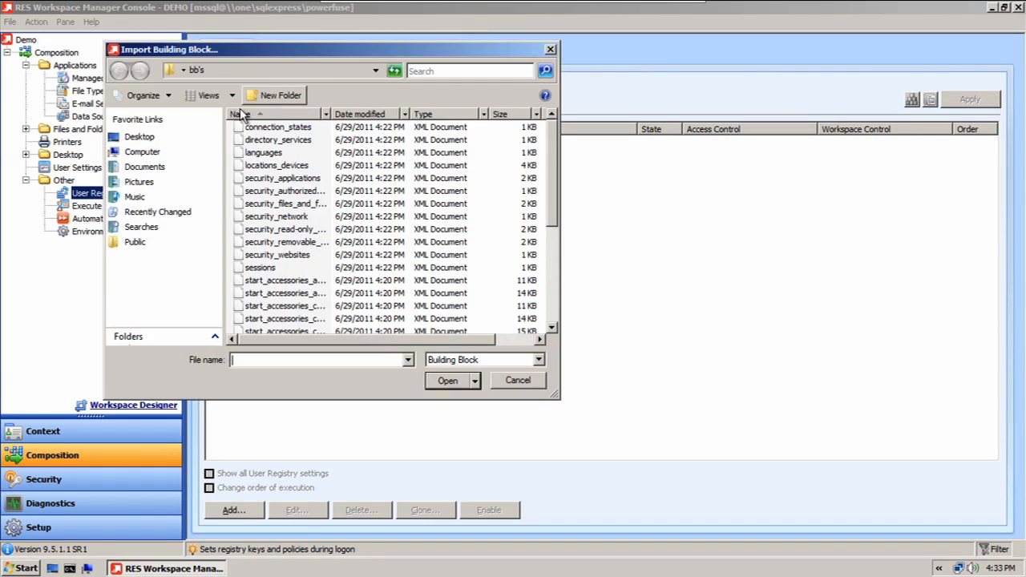
pyautogui.click(170, 152)
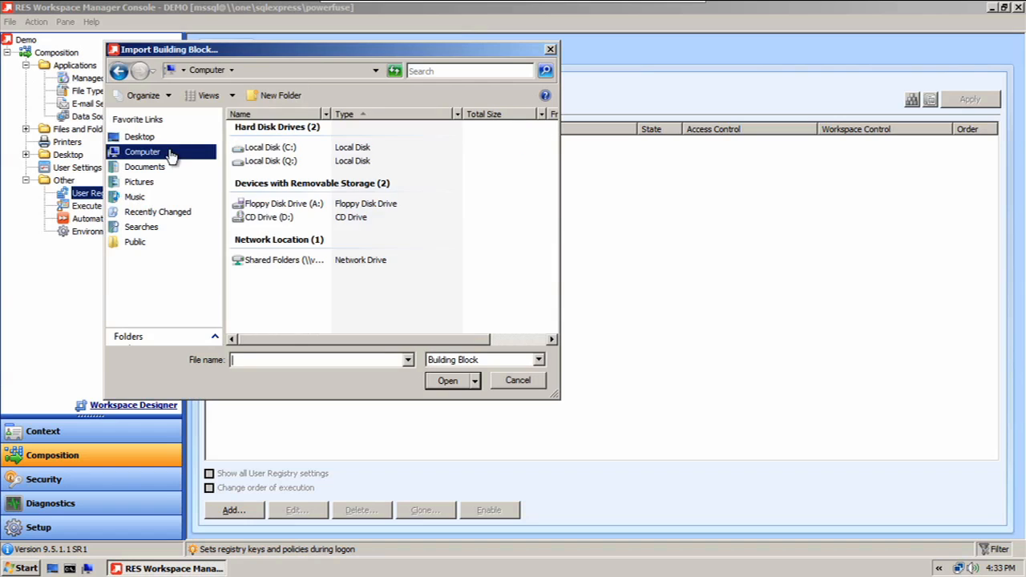
pyautogui.doubleClick(252, 149)
pyautogui.doubleClick(276, 177)
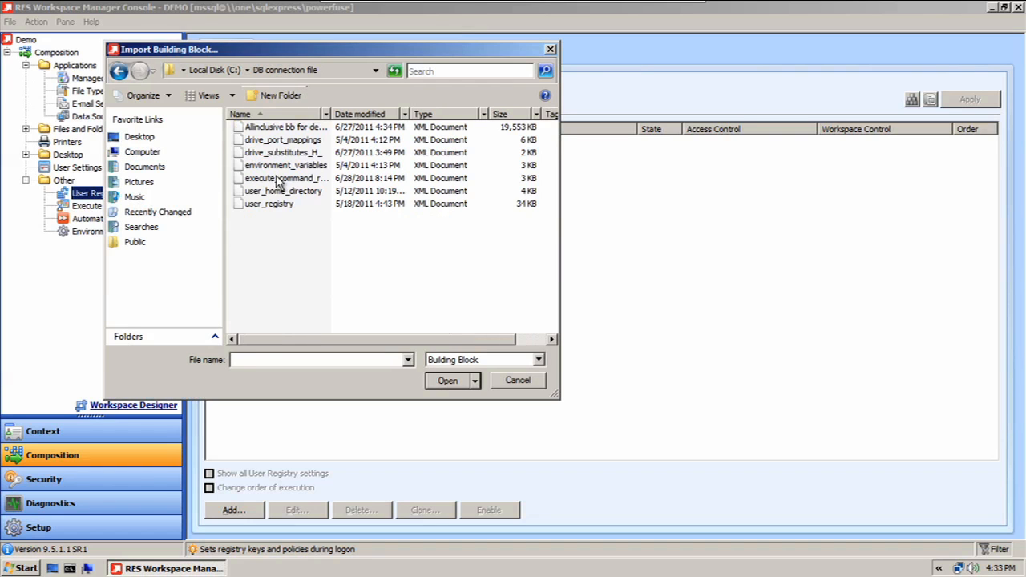
pyautogui.click(280, 204)
pyautogui.click(448, 381)
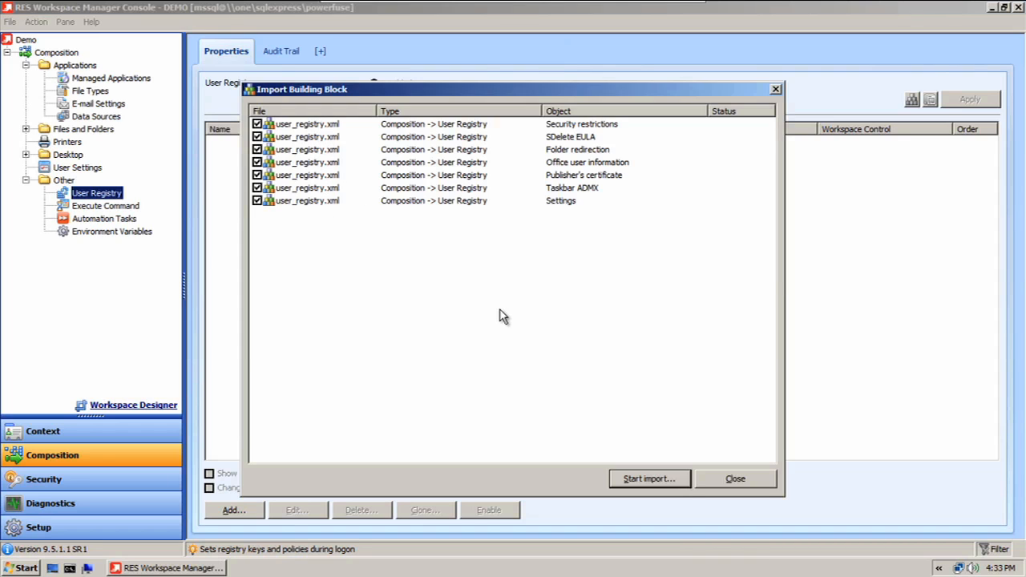
# Step: Import all listed user registry objects with original GUIDs, no specific workspace and merging with existing settings, and close the import window
pyautogui.click(644, 479)
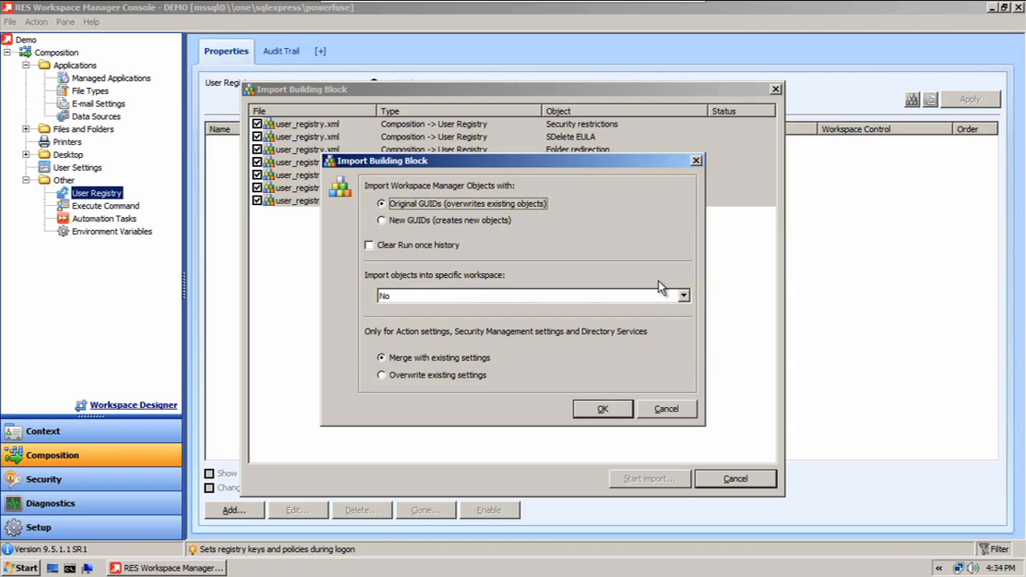
pyautogui.click(682, 295)
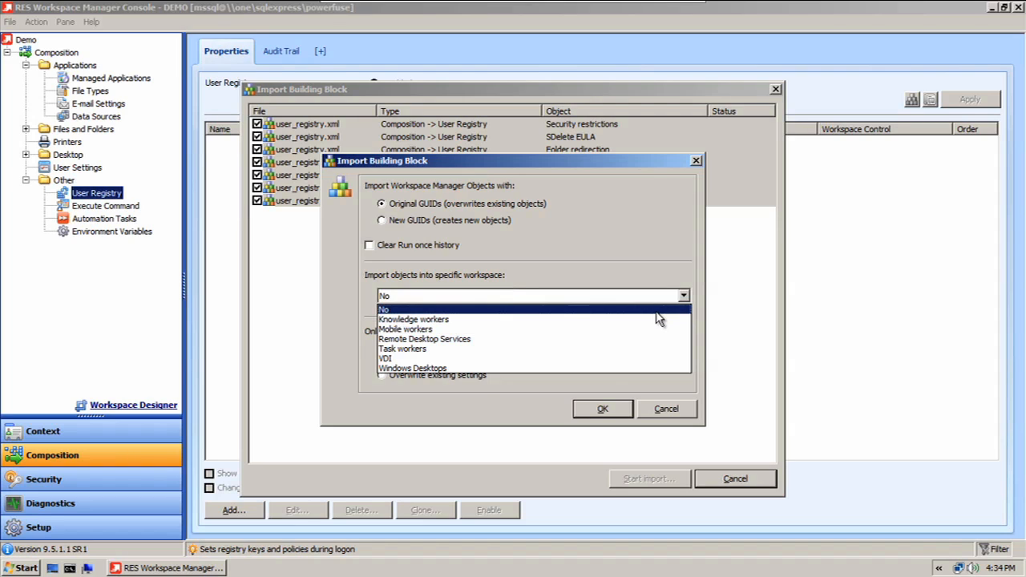
pyautogui.click(657, 309)
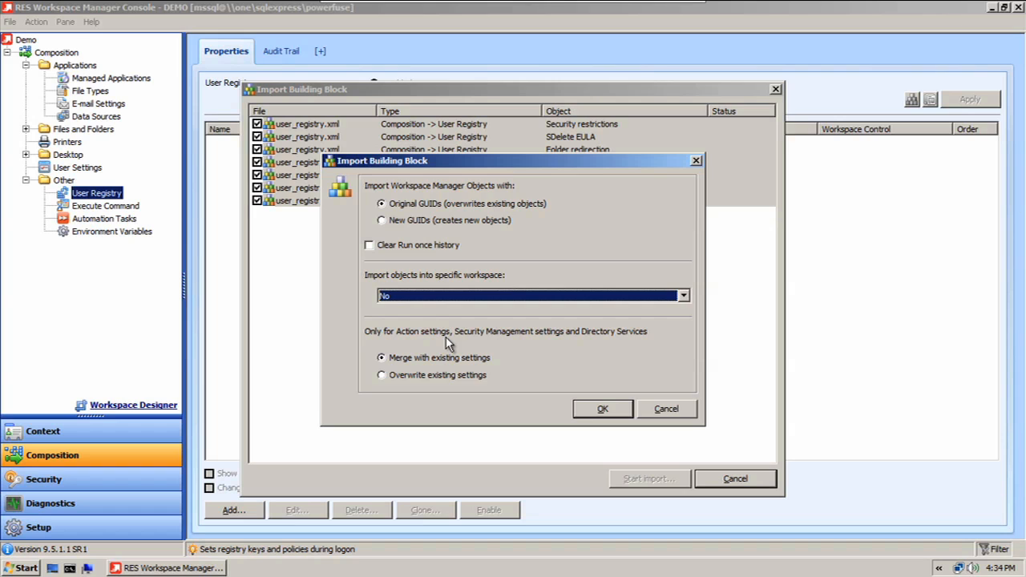
pyautogui.click(609, 410)
pyautogui.click(515, 315)
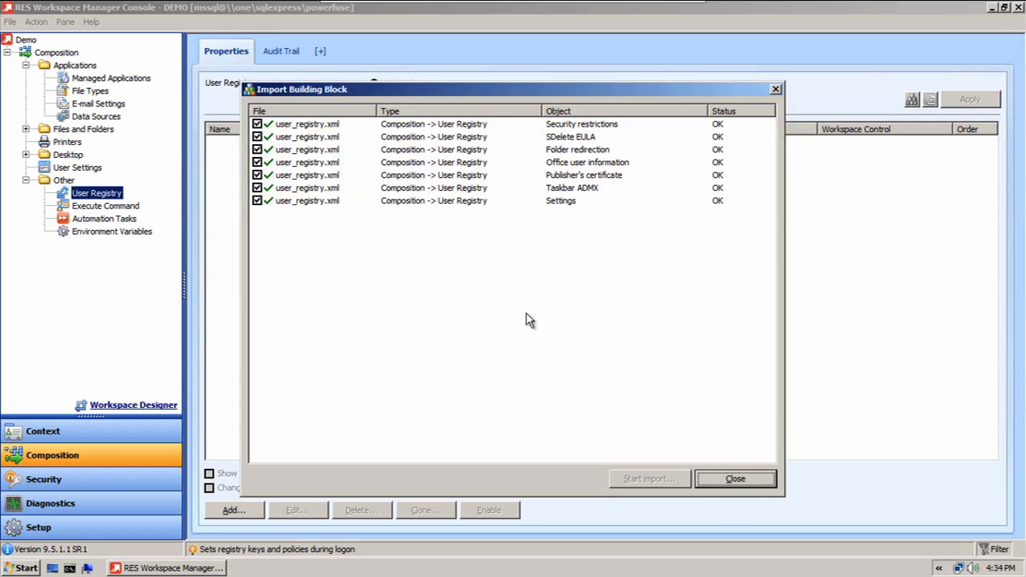
pyautogui.click(727, 479)
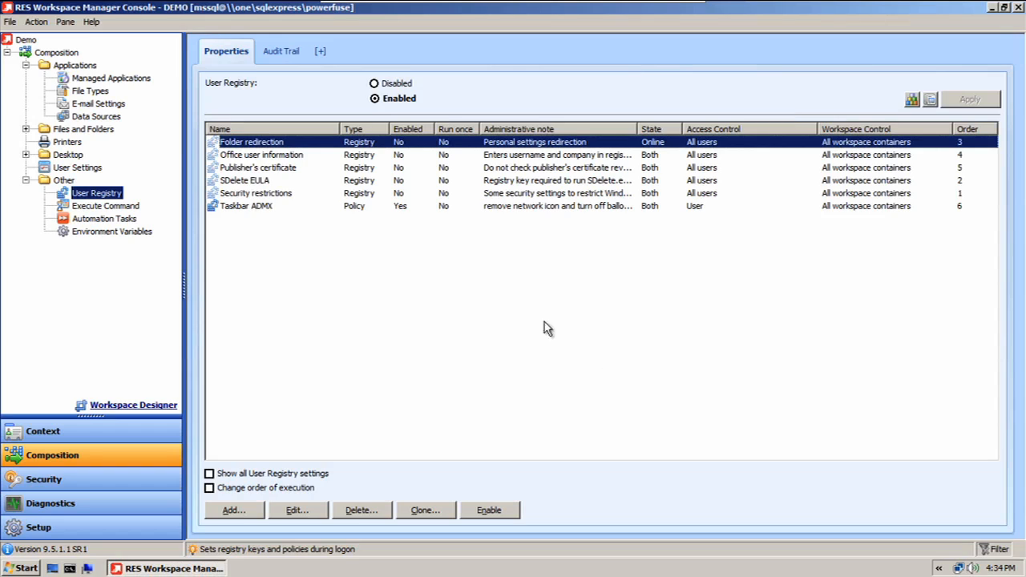